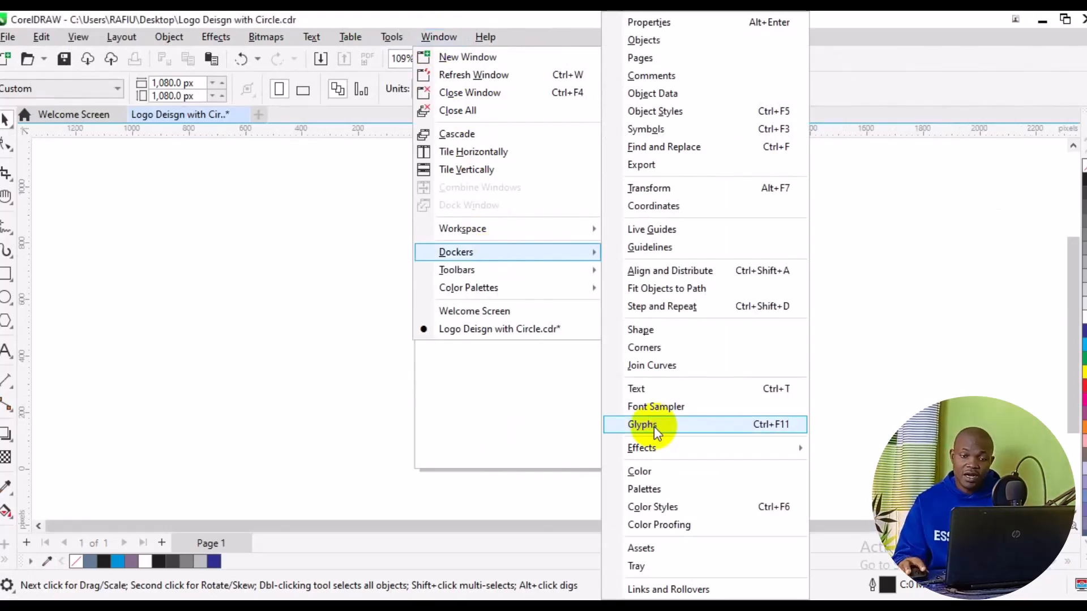
Show the Glyphs docker and insert the black telephone glyph near the page centre, filled blue and enlarged to about 257 × 209 px
left_click(654, 426)
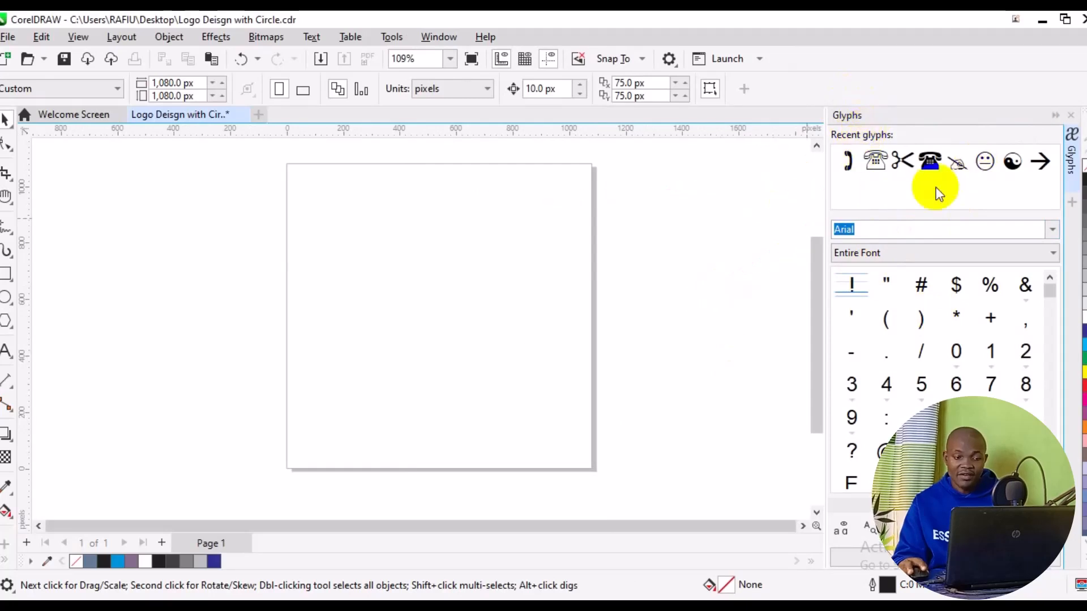
double_click(921, 161)
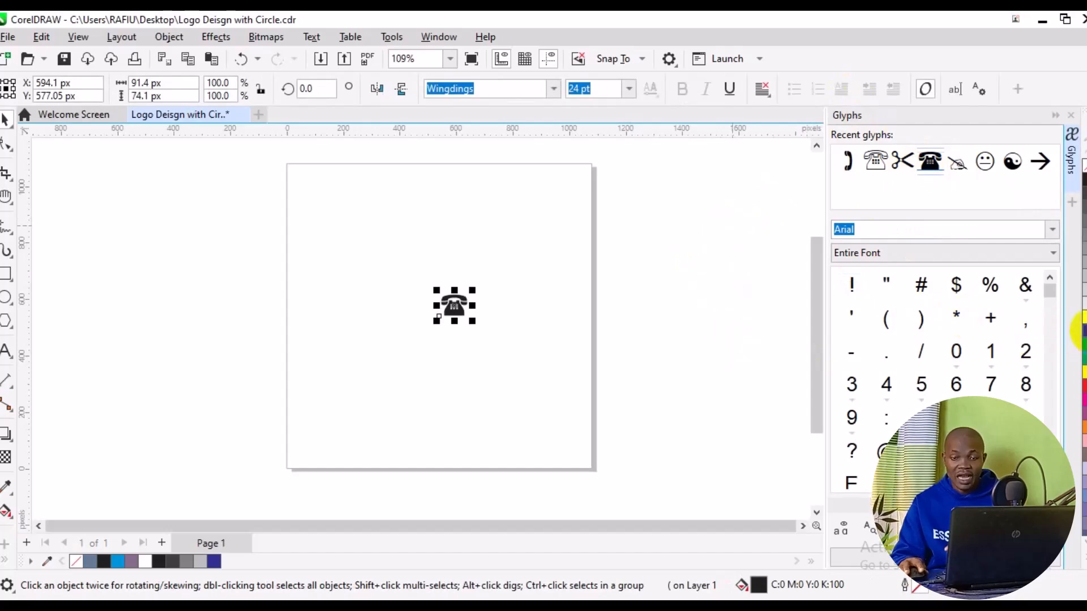
left_click(1082, 331)
left_click_drag(471, 322, 525, 359)
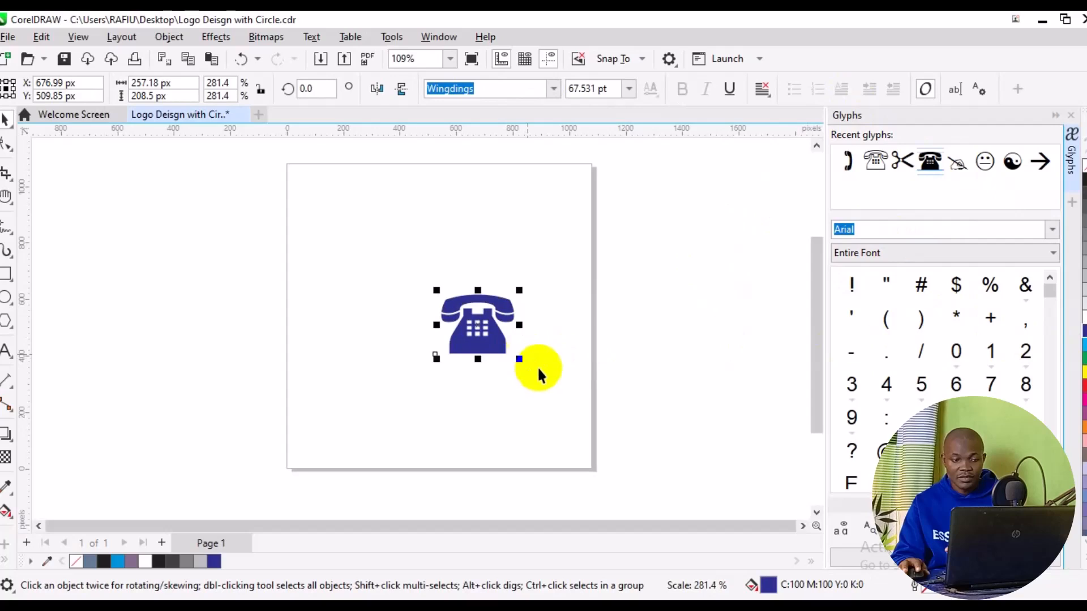
Insert the yin-yang glyph above and left of the telephone, about 150 px wide, and fill it red
double_click(1008, 168)
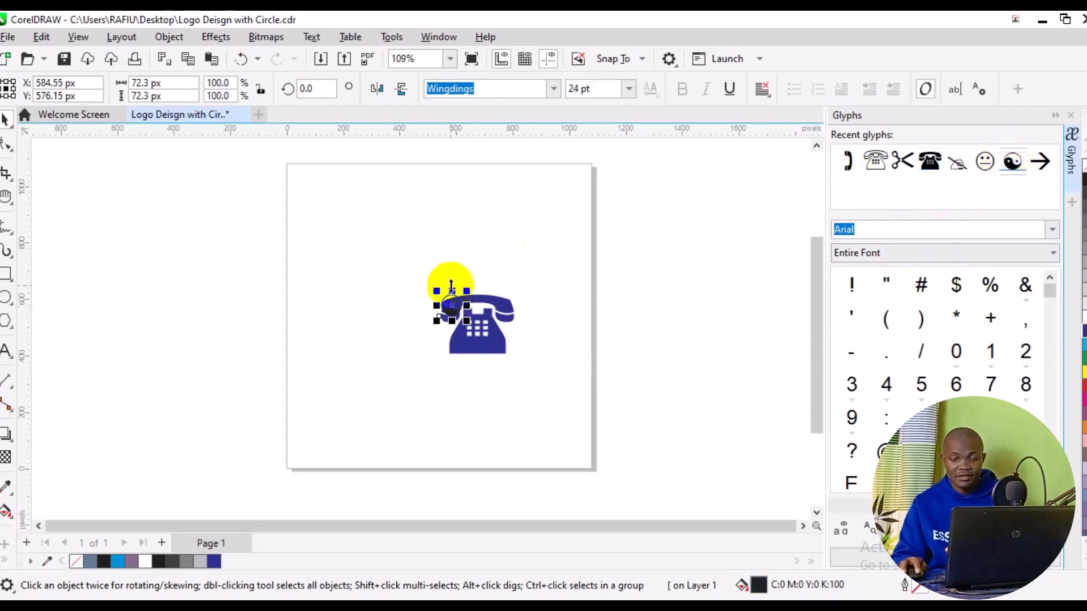
left_click_drag(436, 289, 378, 280)
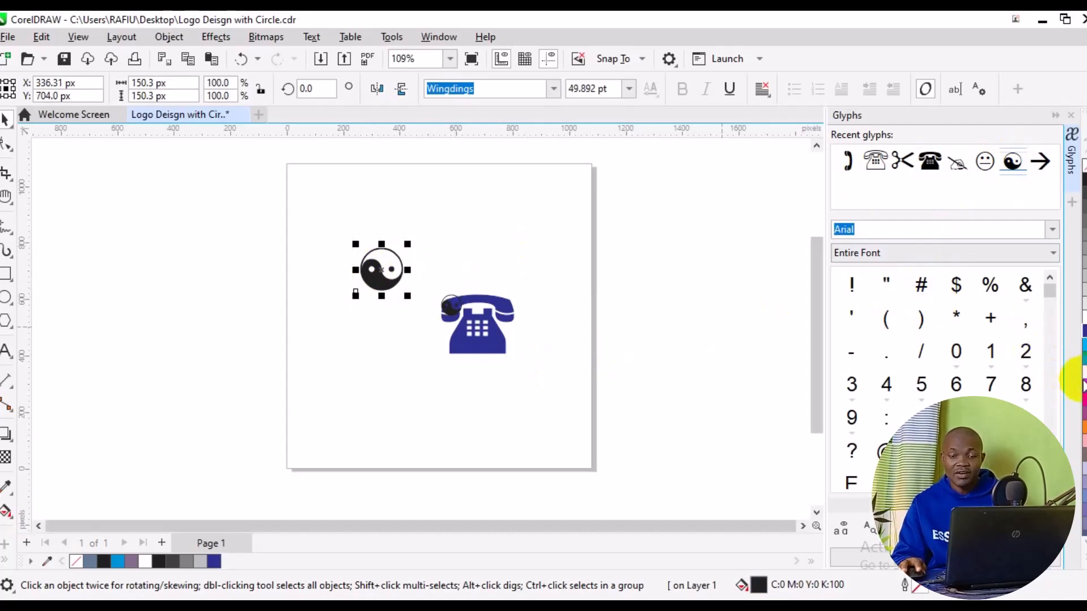
left_click(1083, 389)
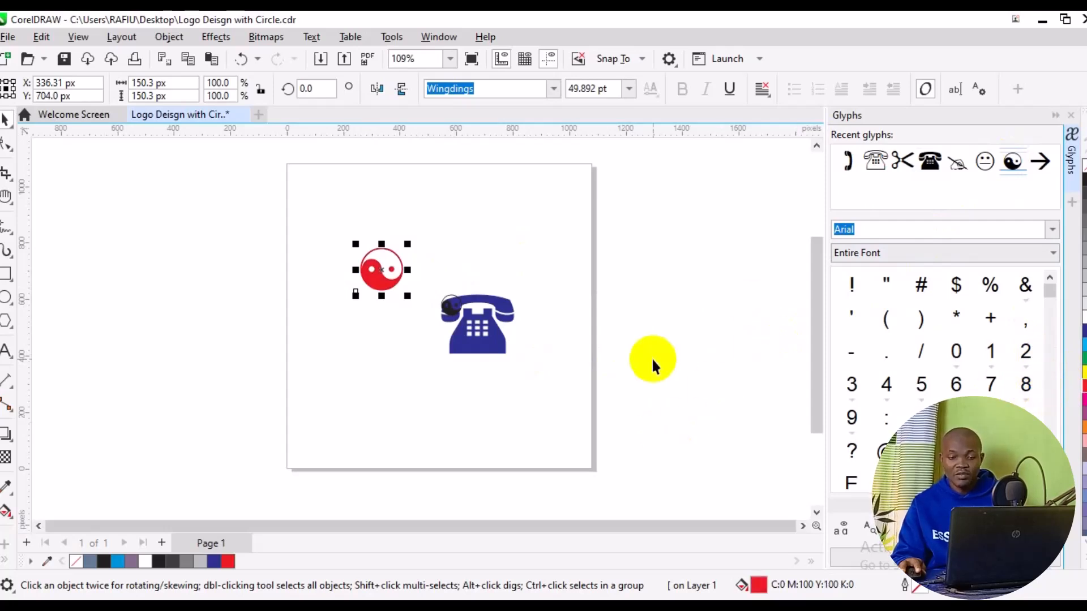
Switch the glyph font to Wingdings 3 and place its thin down-left arrow in the page's upper-right corner, about 183 px wide
left_click(1052, 229)
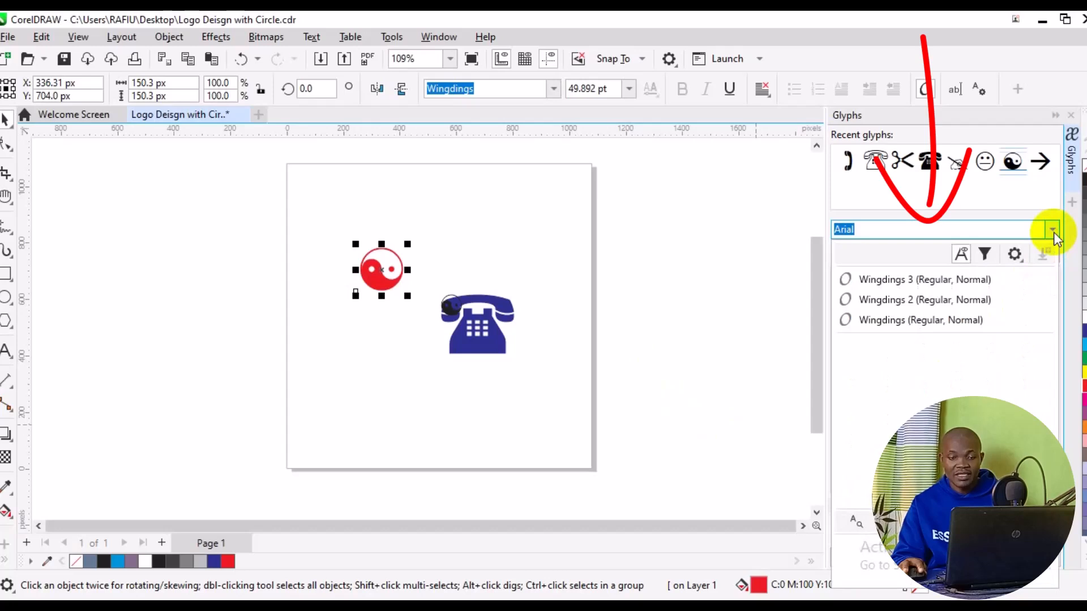
left_click(948, 284)
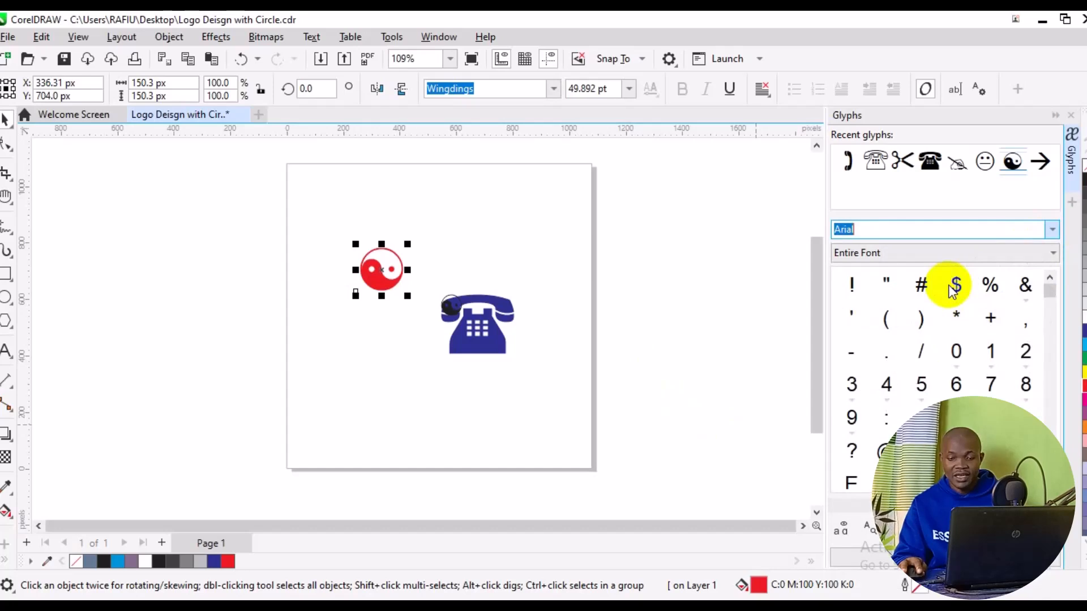
left_click_drag(1048, 311, 1045, 383)
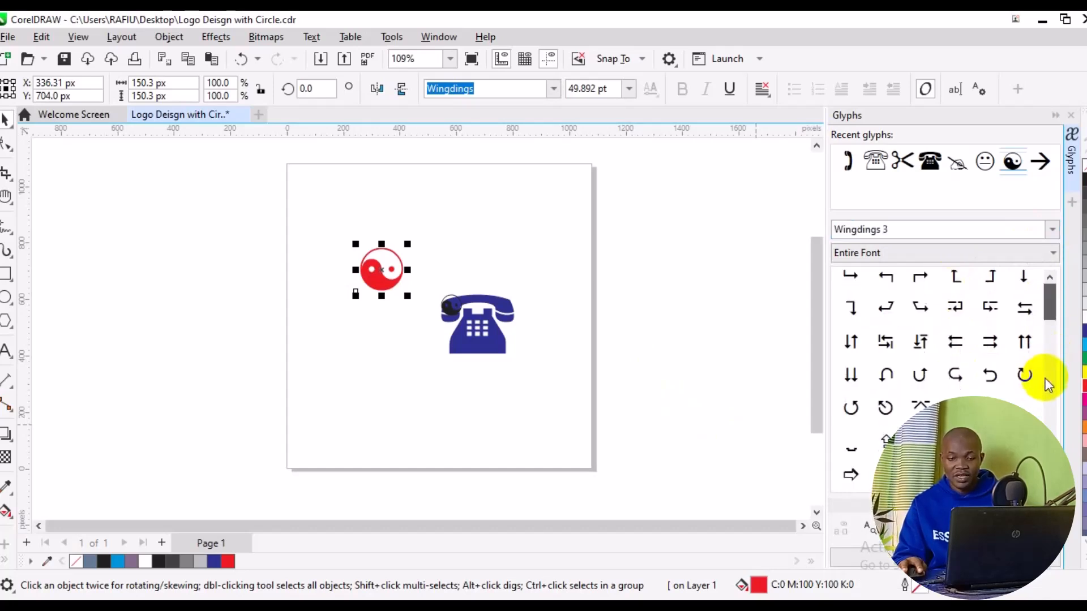
left_click(1045, 383)
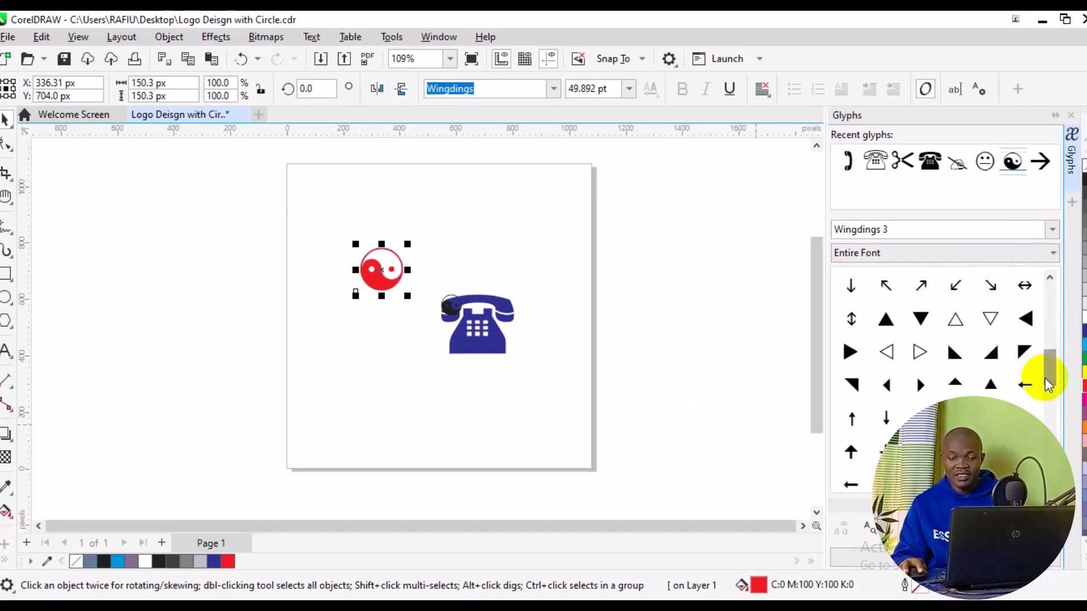
left_click(1052, 422)
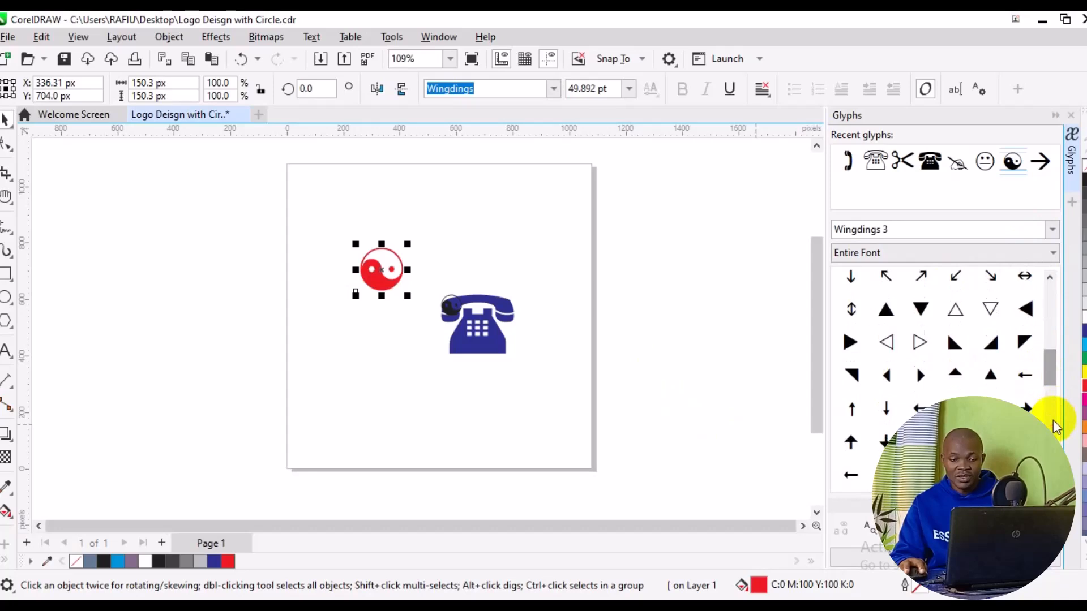
left_click(1052, 422)
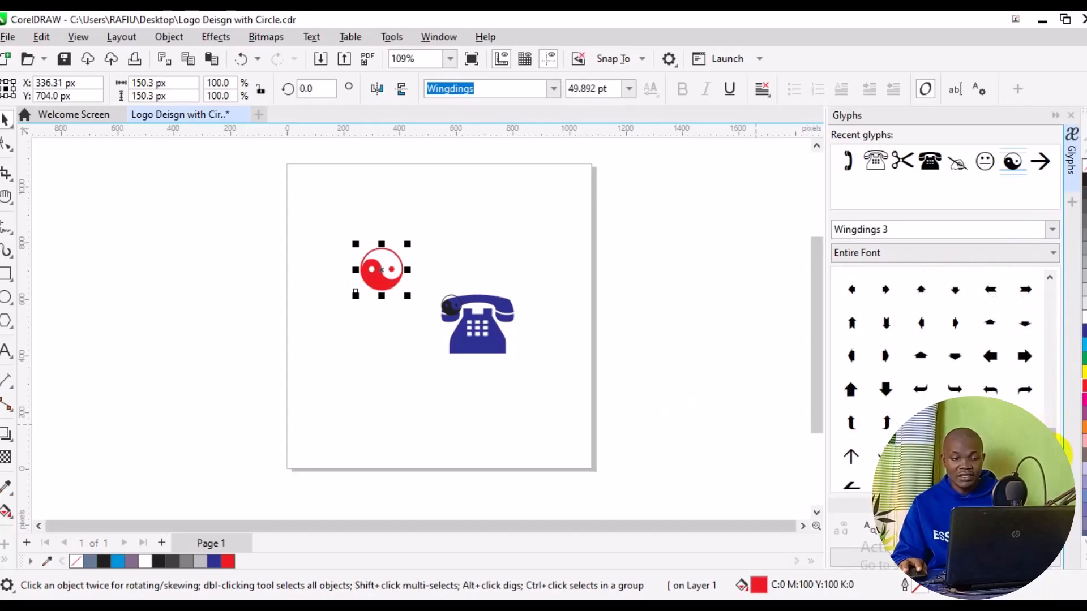
left_click(1051, 431)
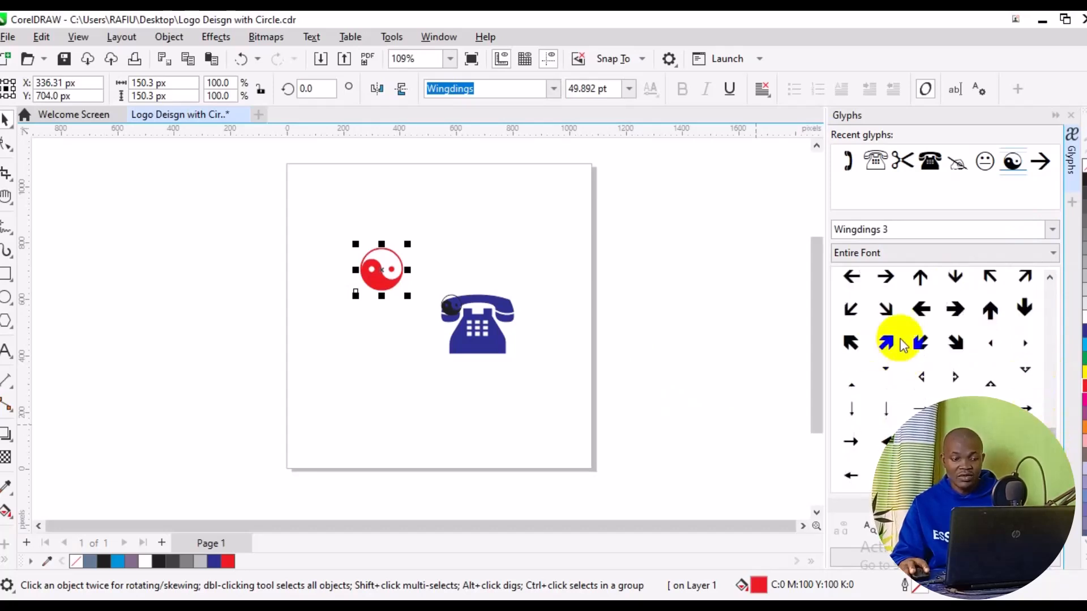
double_click(849, 309)
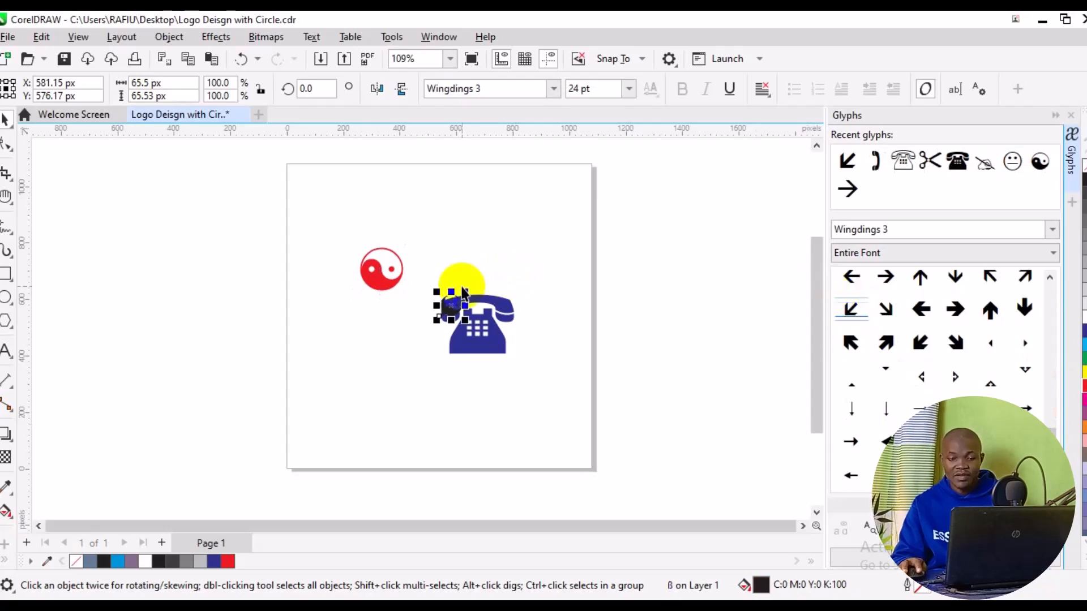
left_click_drag(463, 289, 537, 254)
left_click_drag(467, 304, 553, 230)
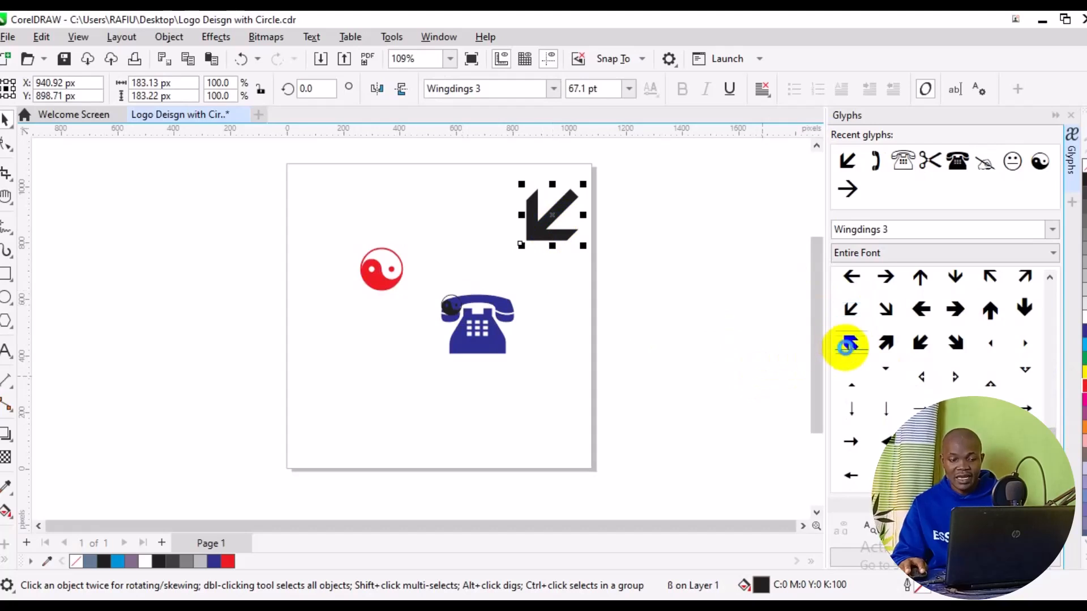
Insert the bold up-left arrow glyph over the page's lower-right edge, about 203 px wide, and fill it cyan
double_click(849, 343)
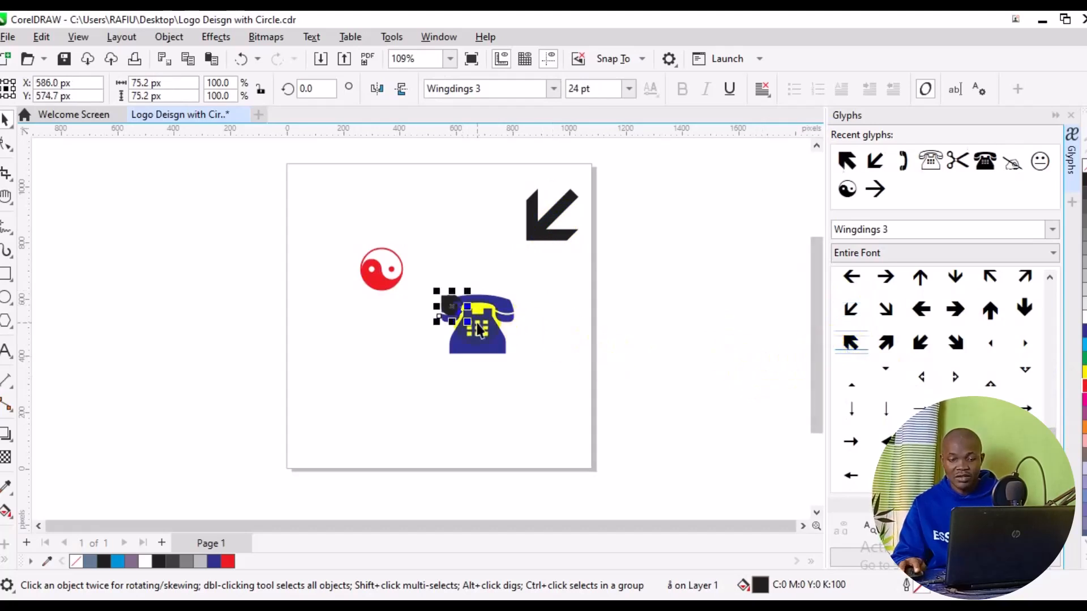
left_click_drag(470, 322, 508, 365)
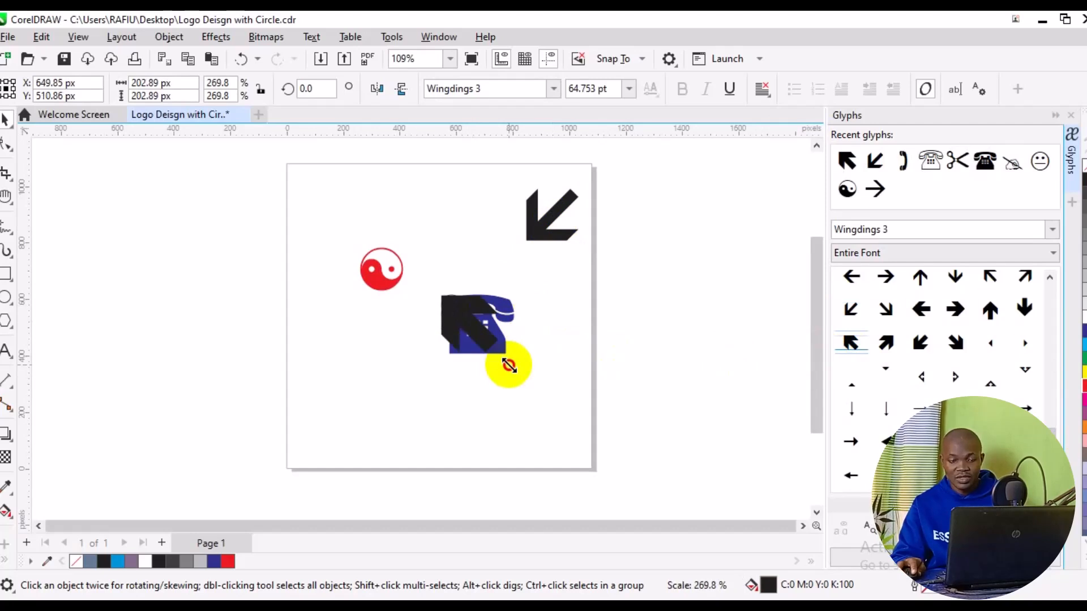
left_click_drag(480, 333, 604, 387)
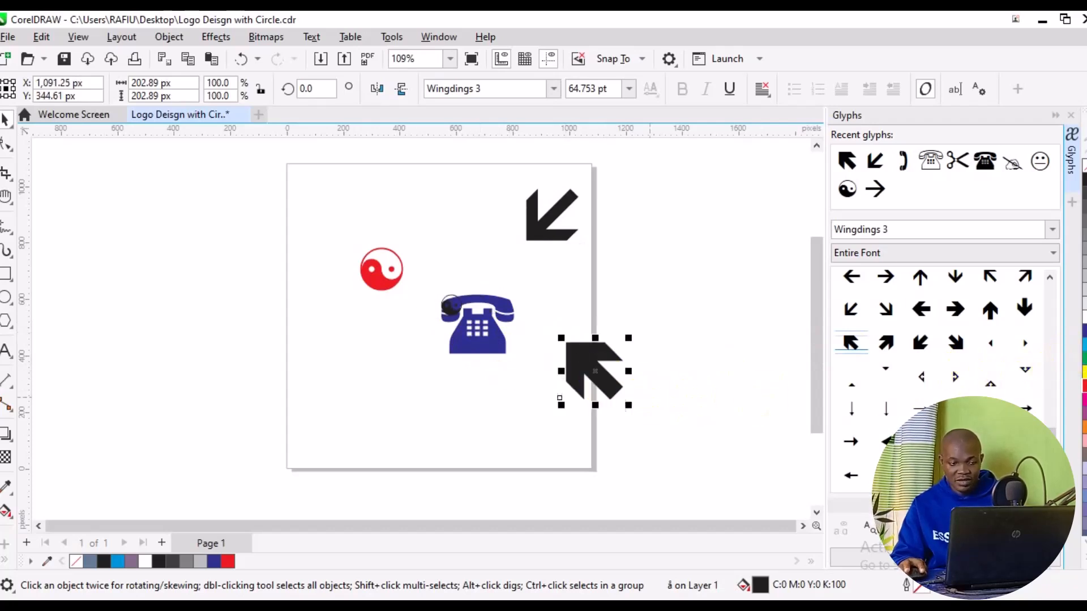
left_click(1084, 344)
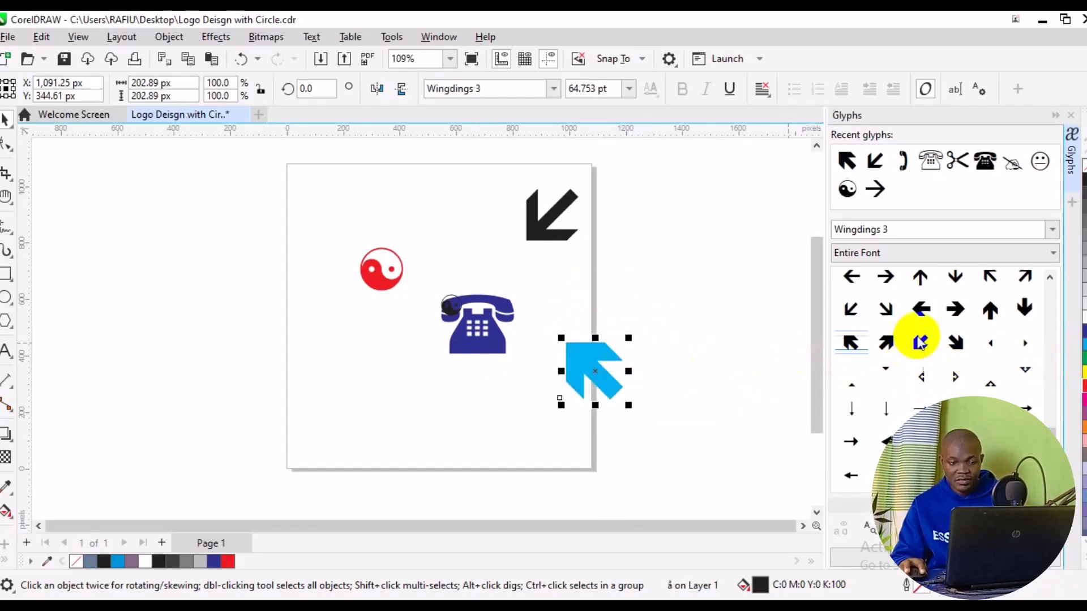
Insert the bold down-left arrow glyph just outside the page's right edge, about 238 px wide, and fill it yellow
double_click(919, 339)
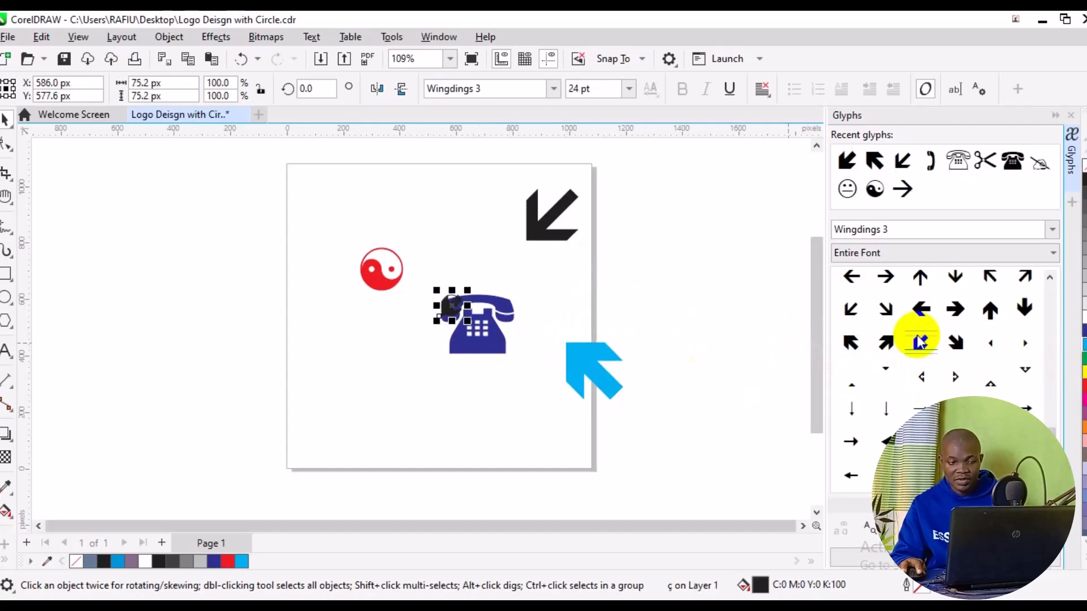
left_click_drag(410, 347, 368, 389)
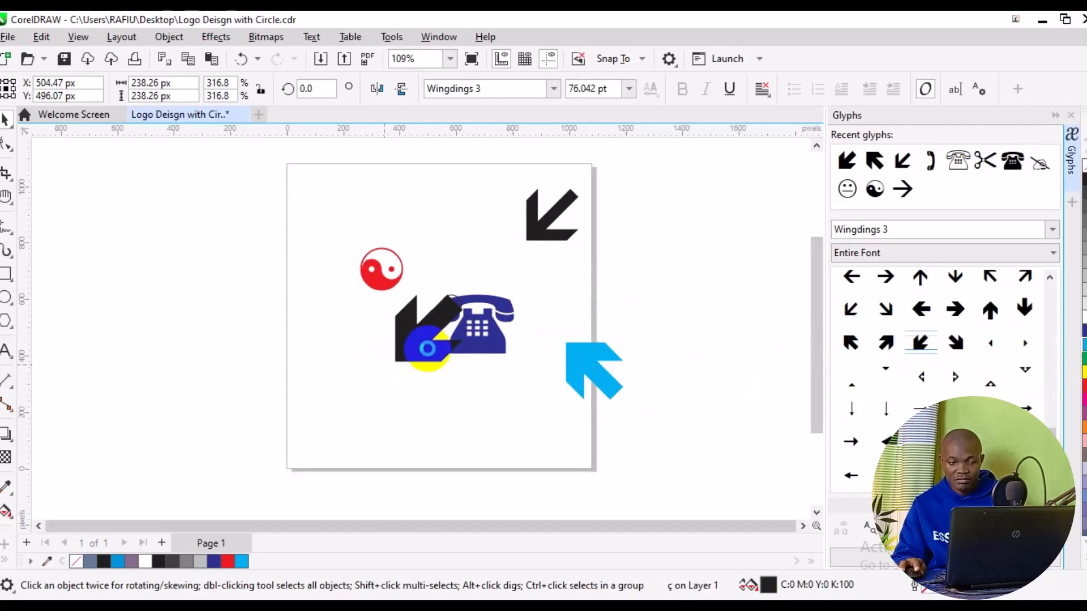
left_click_drag(428, 356, 655, 304)
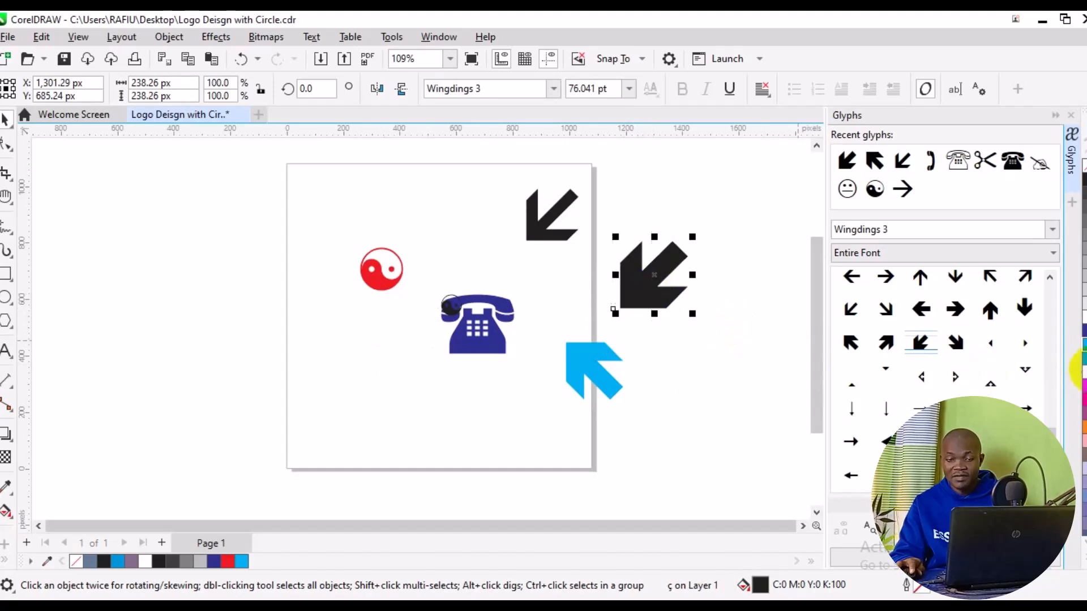
left_click(1082, 372)
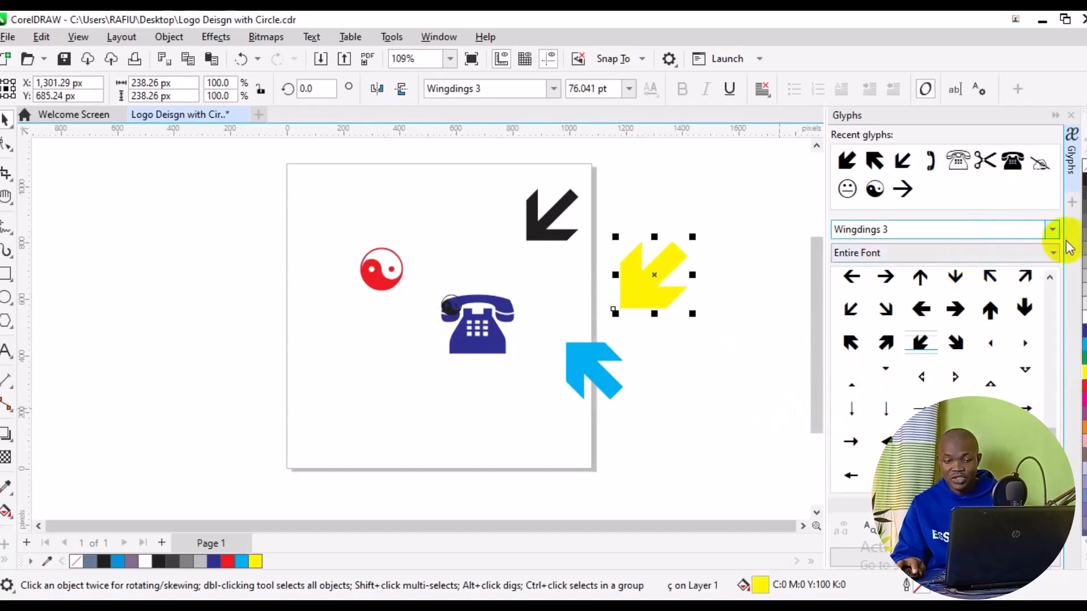
Switch the glyph font to Wingdings 2 and browse through its symbols
left_click(1048, 232)
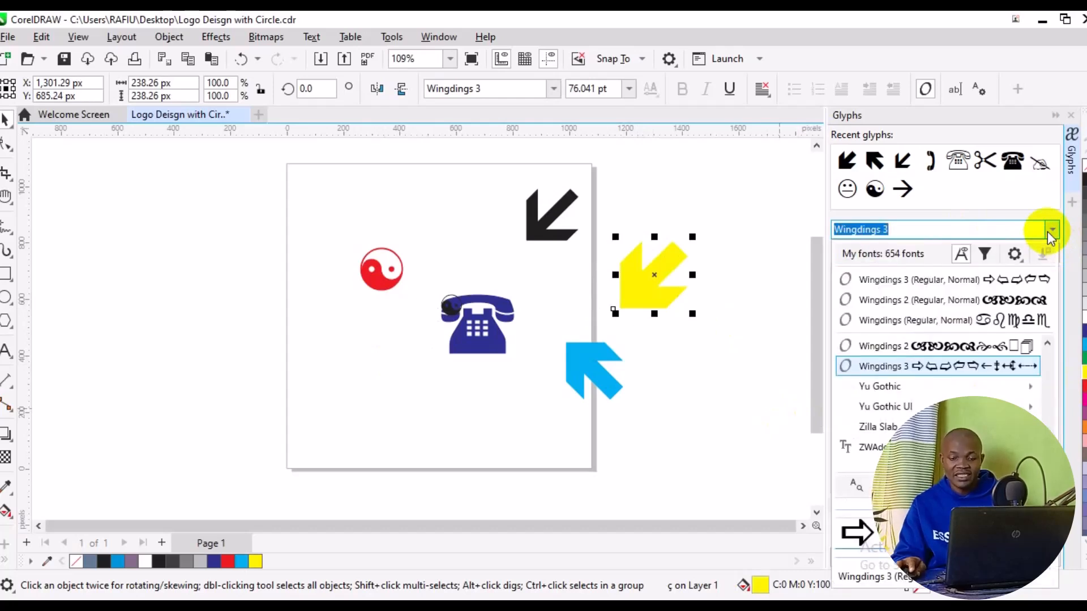
left_click(966, 304)
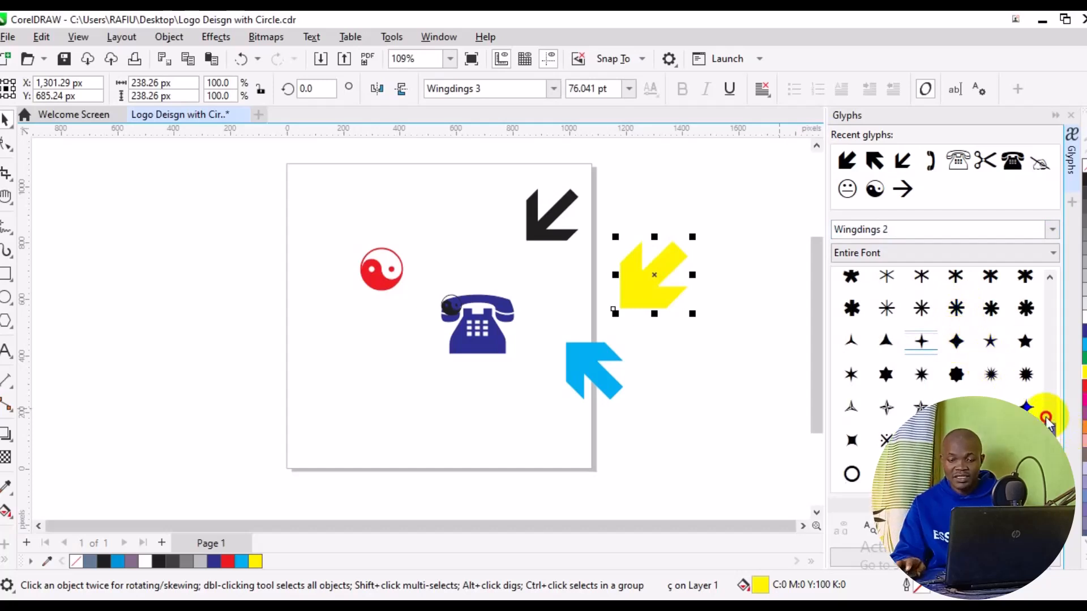
scroll(939, 385, "up", 2)
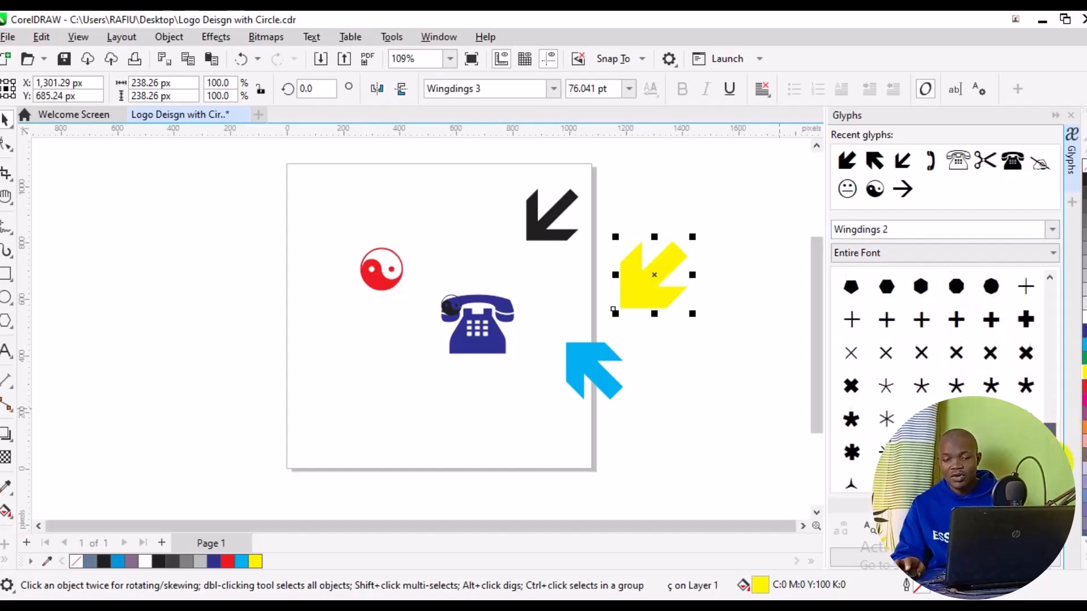
left_click_drag(1049, 440, 1050, 467)
scroll(1019, 441, "up", 7)
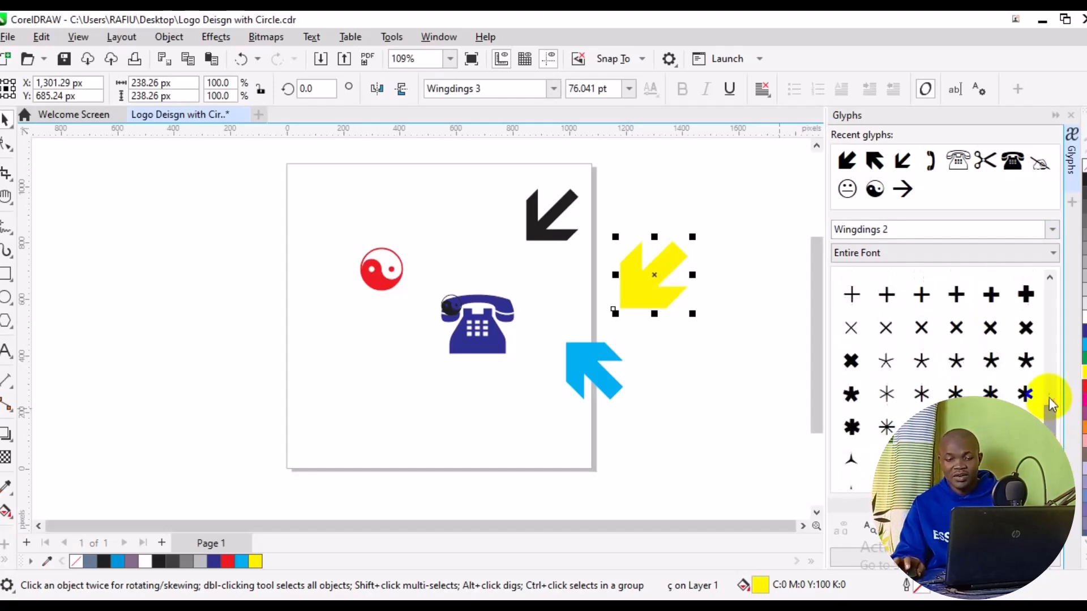
scroll(1037, 374, "up", 2)
scroll(1036, 368, "up", 2)
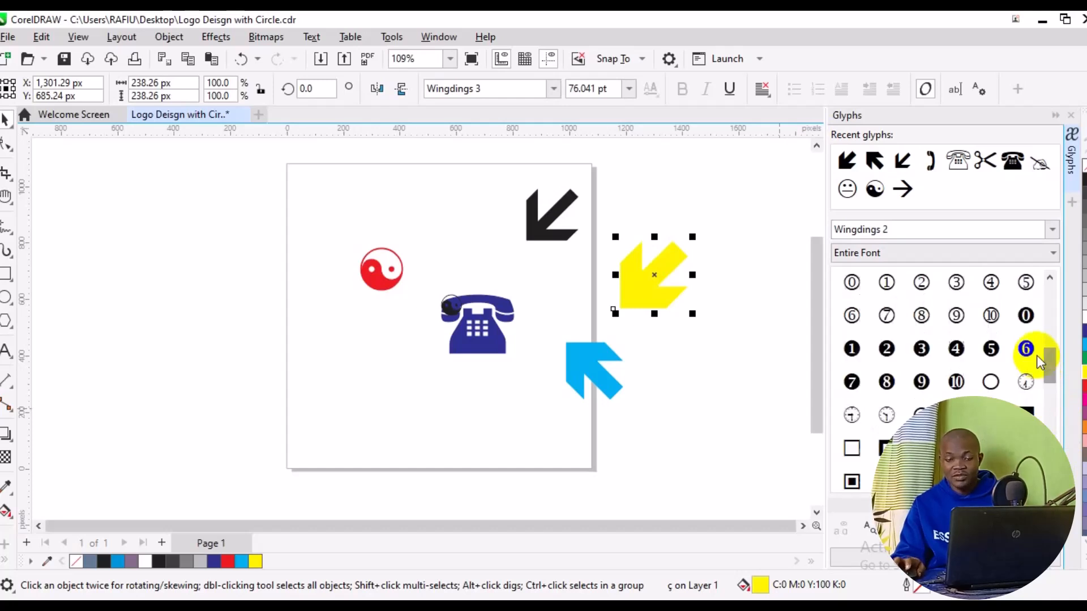
scroll(1036, 362, "up", 2)
scroll(1036, 361, "up", 2)
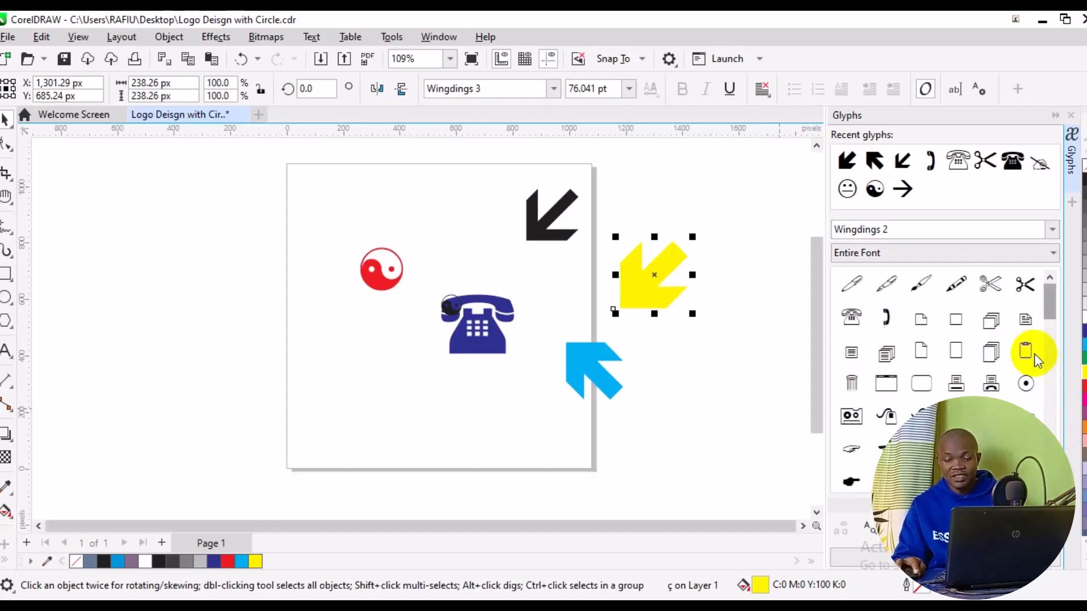
scroll(1032, 354, "down", 3)
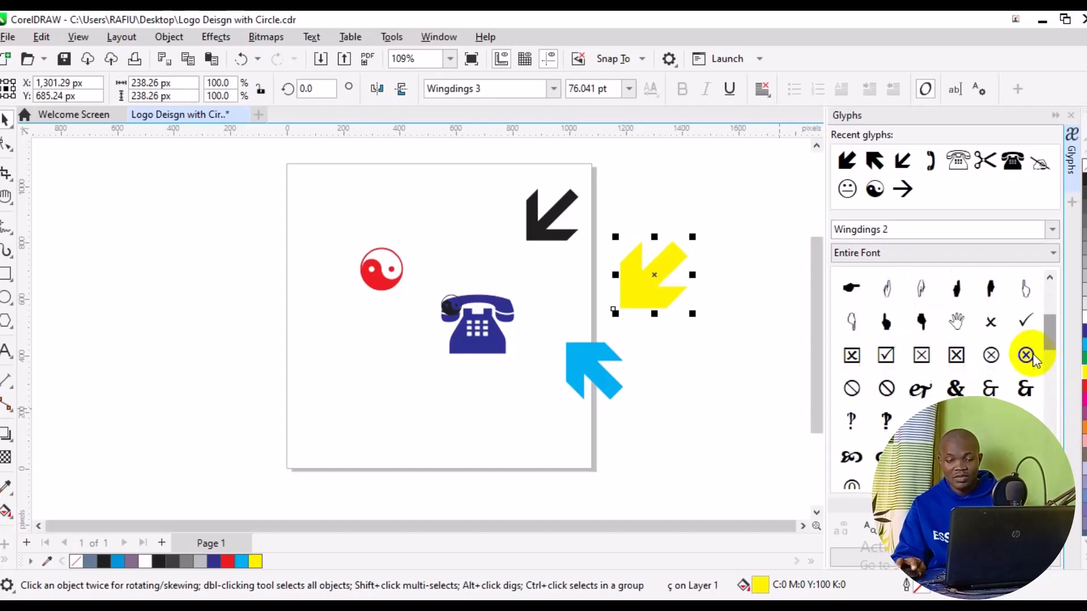
scroll(1032, 354, "down", 5)
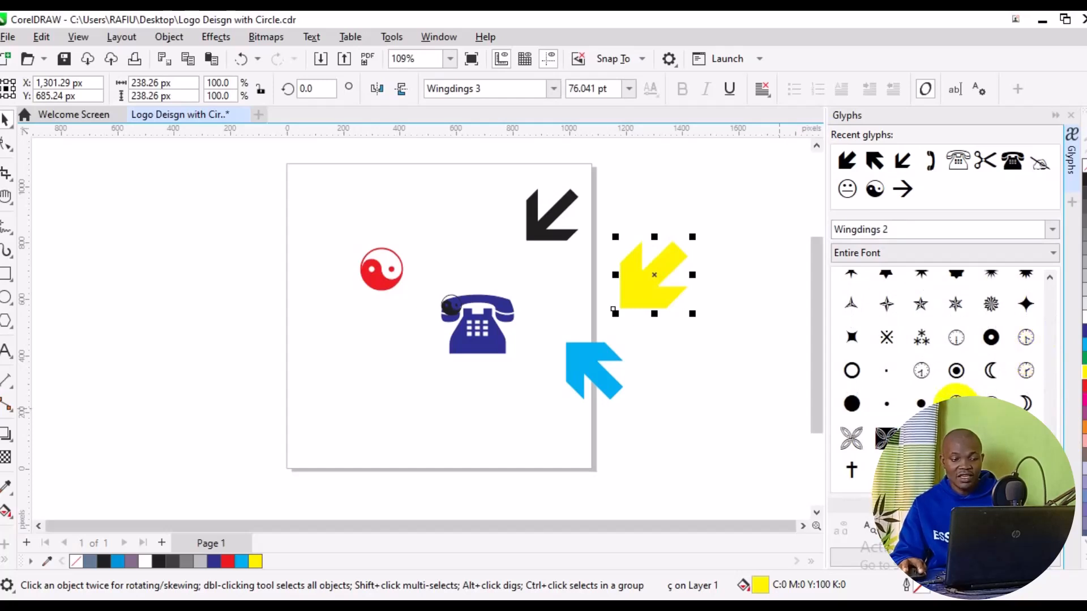
Insert the half-past clock glyph, enlarge it to about 258 px, and place it in the lower-left part of the page
double_click(955, 400)
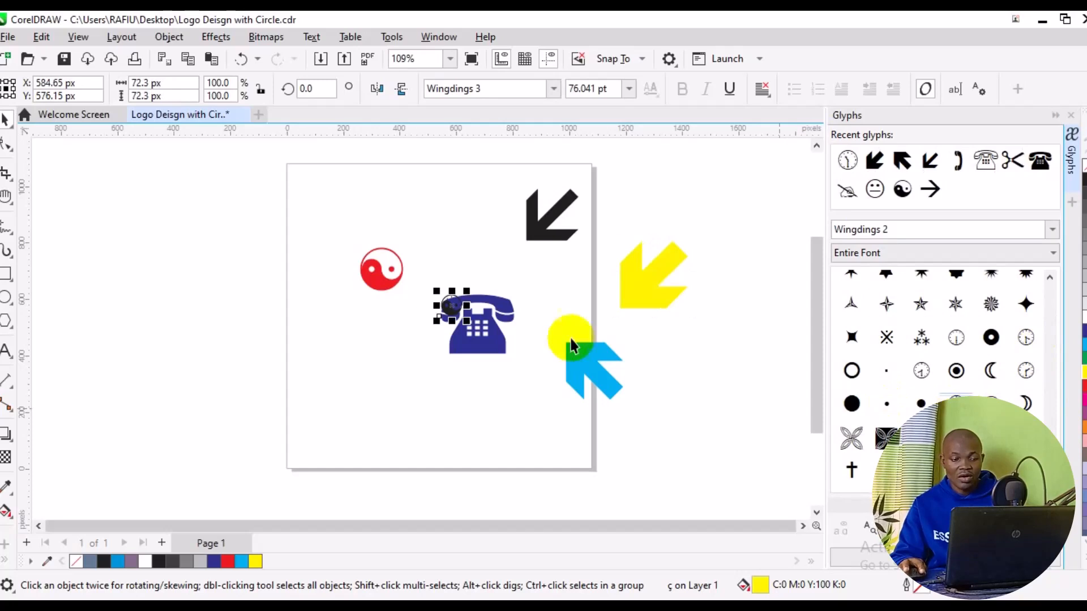
left_click_drag(500, 267, 528, 242)
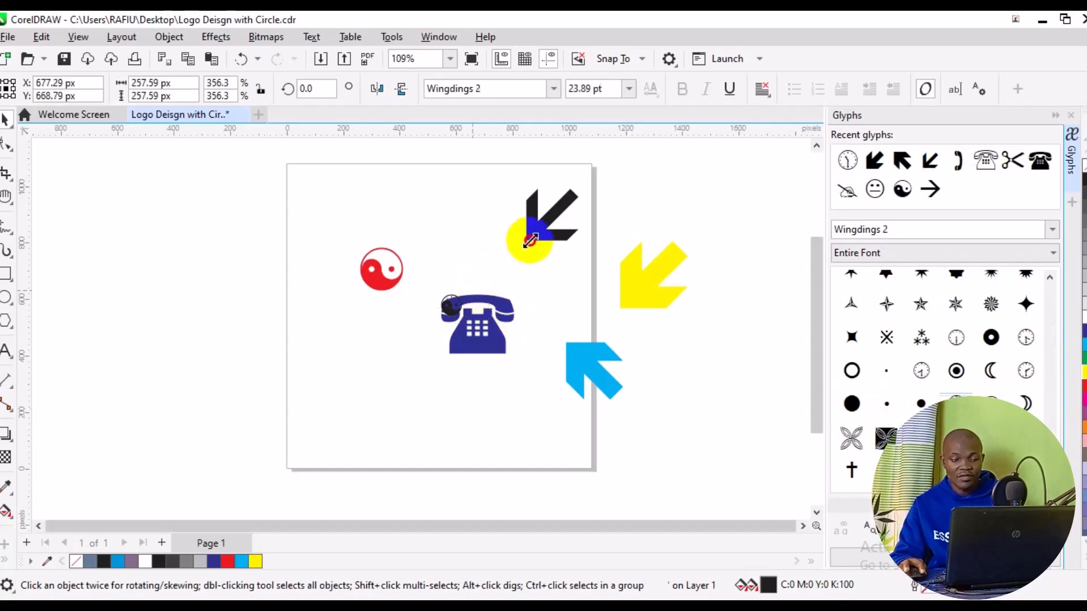
left_click(478, 279)
left_click_drag(479, 279, 665, 451)
left_click(479, 293)
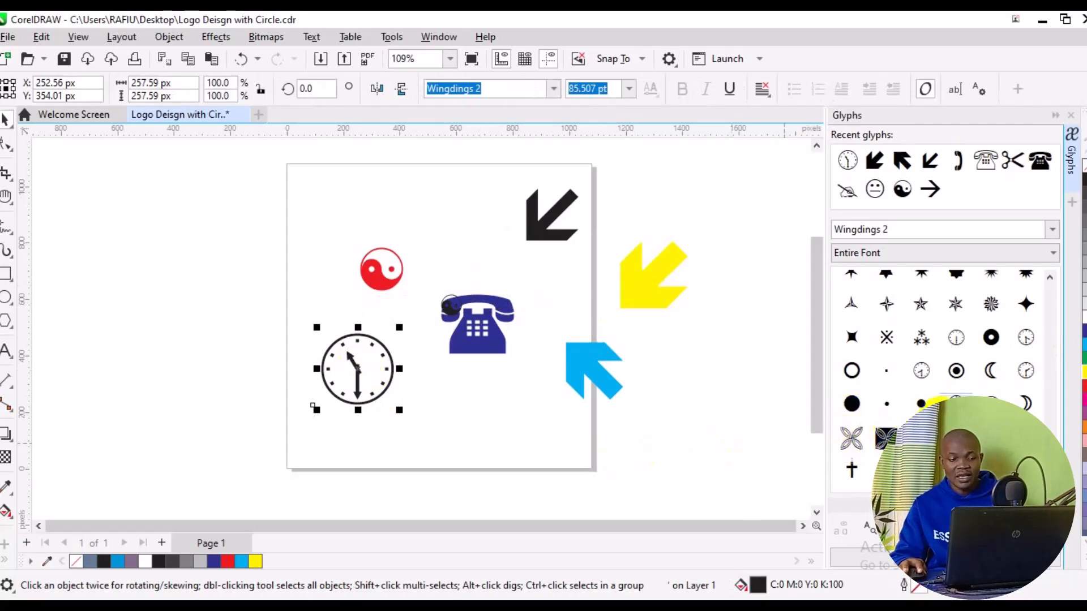
Insert the crescent moon glyph left of the page, about 147 × 206 px, and give it a black outline
left_click(987, 373)
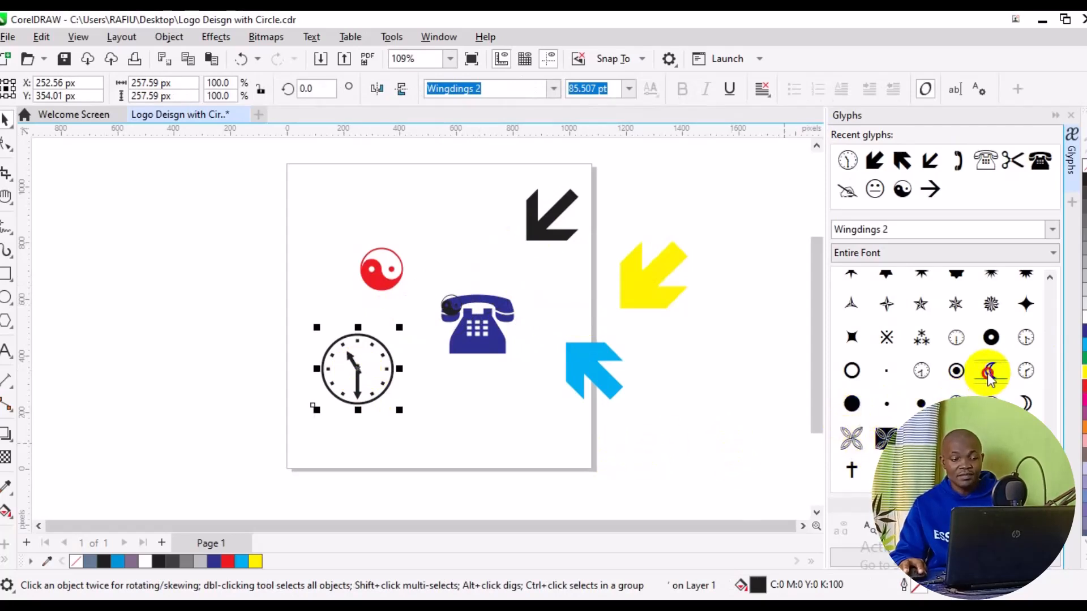
double_click(988, 370)
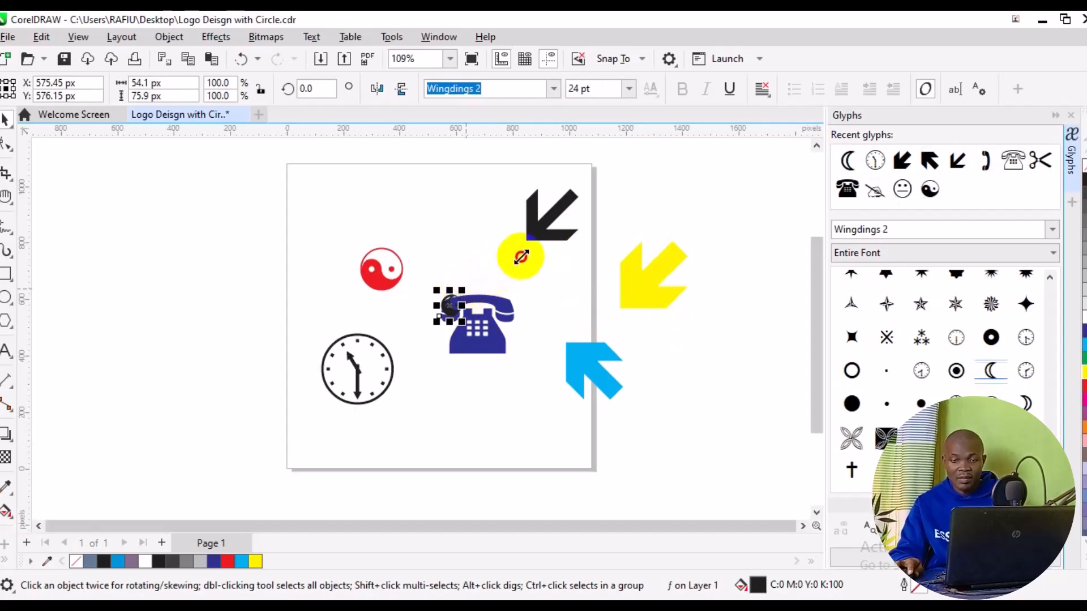
left_click_drag(520, 257, 514, 291)
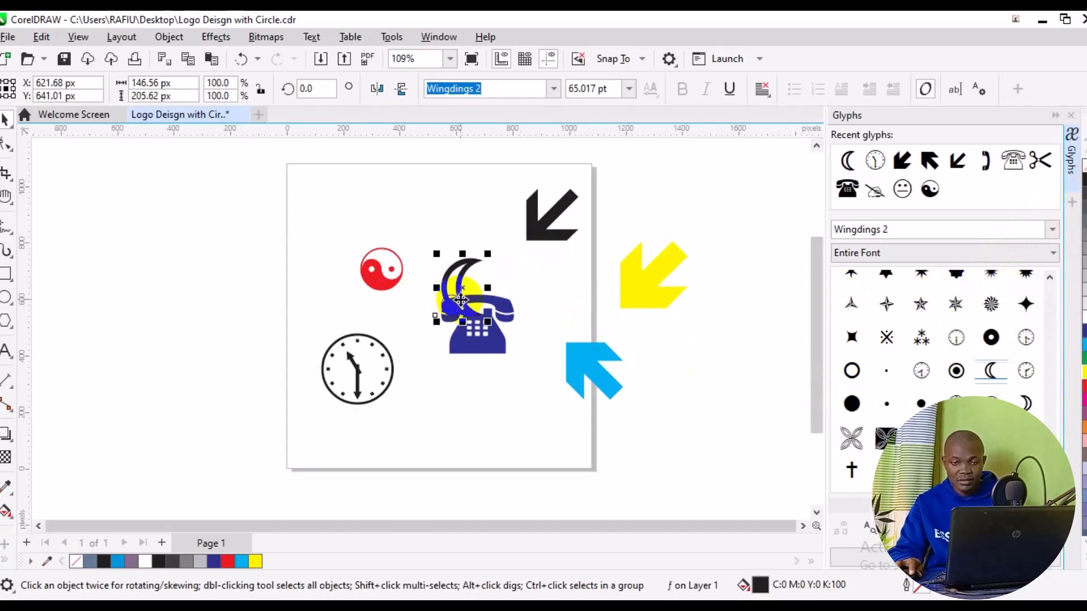
left_click_drag(460, 289, 229, 260)
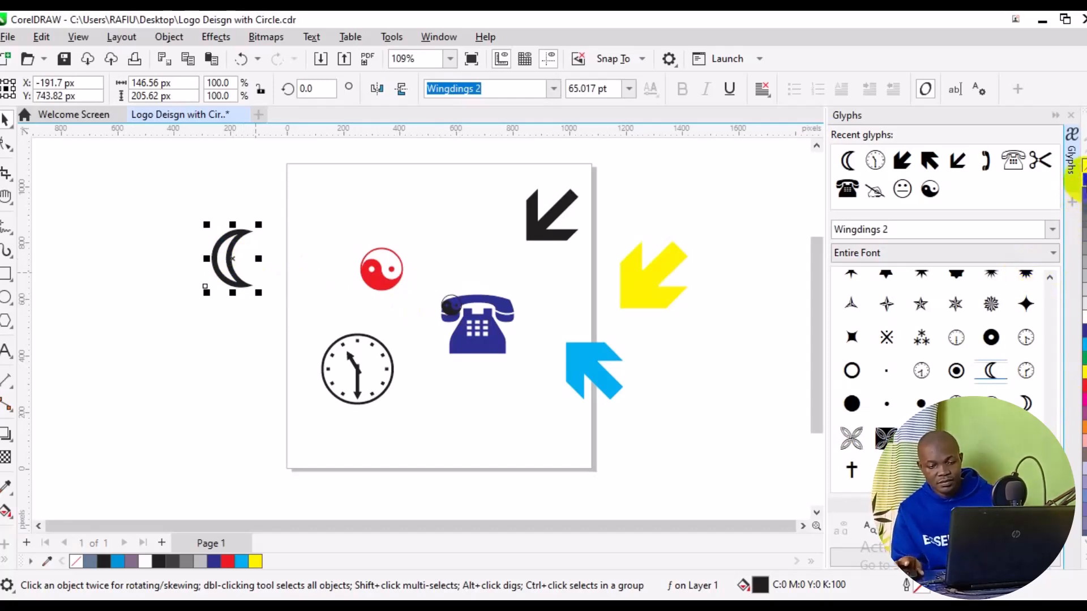
right_click(1081, 170)
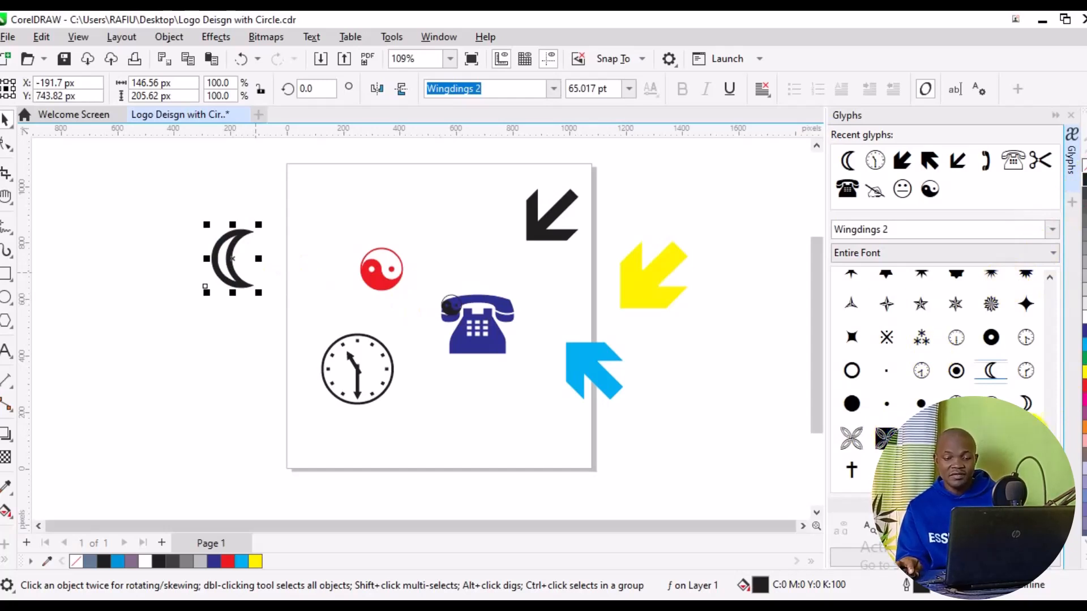
scroll(1053, 450, "up", 3)
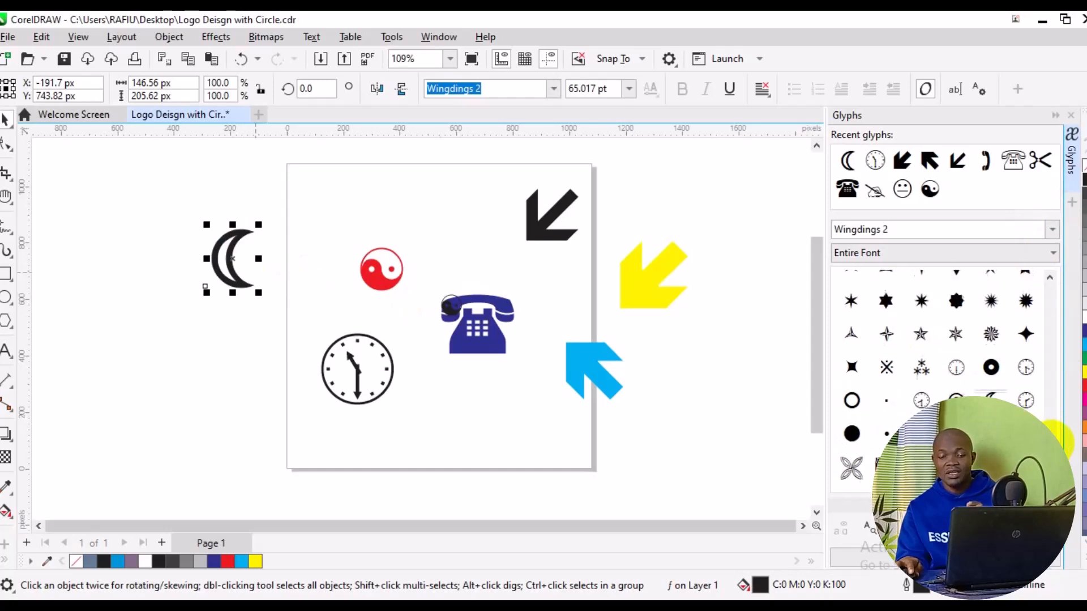